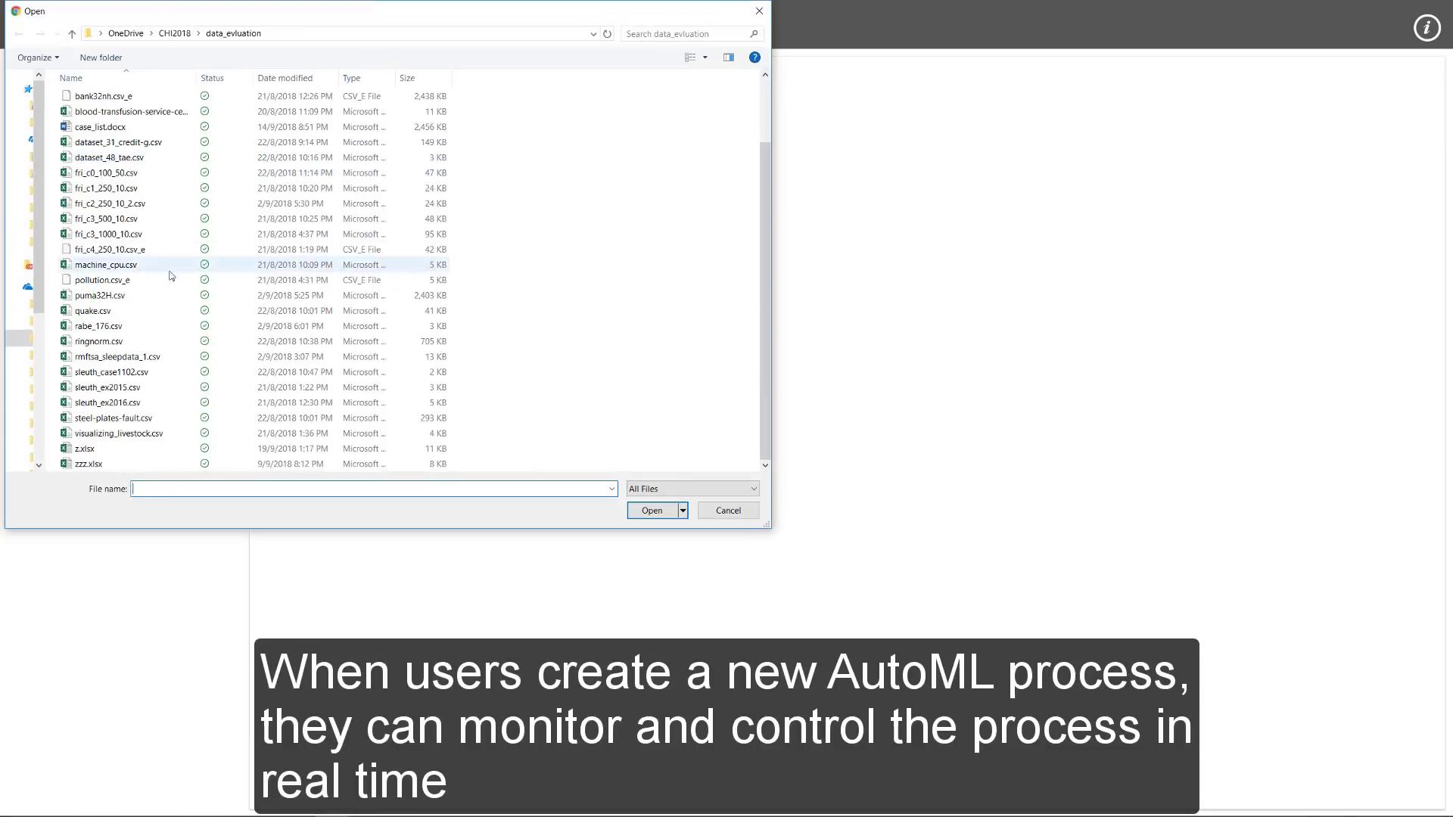
Upload sleuth_ex2016.csv and start a new bestk datarun on it.
double_click(129, 402)
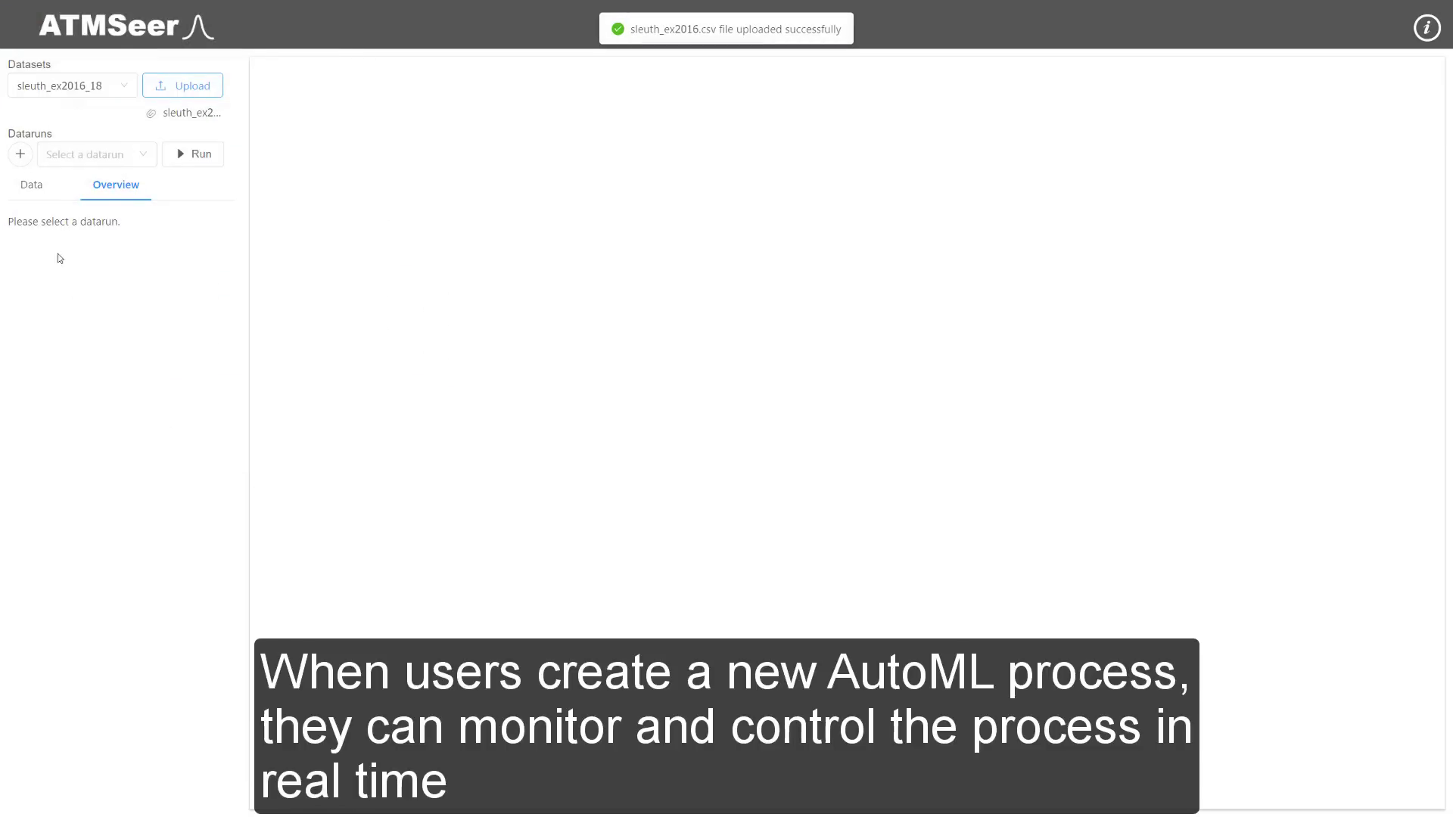
left_click(21, 154)
left_click(882, 484)
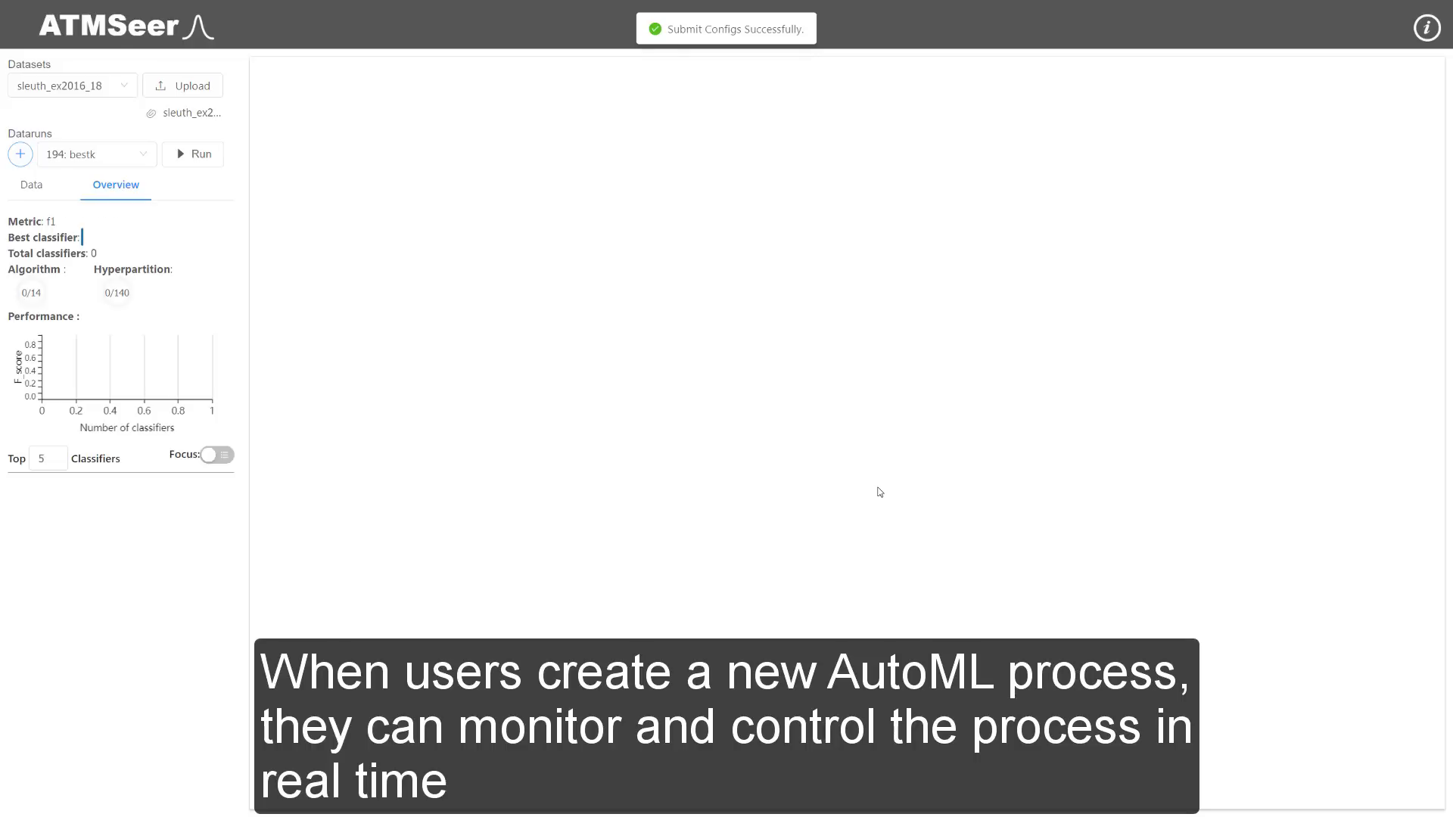
left_click(199, 154)
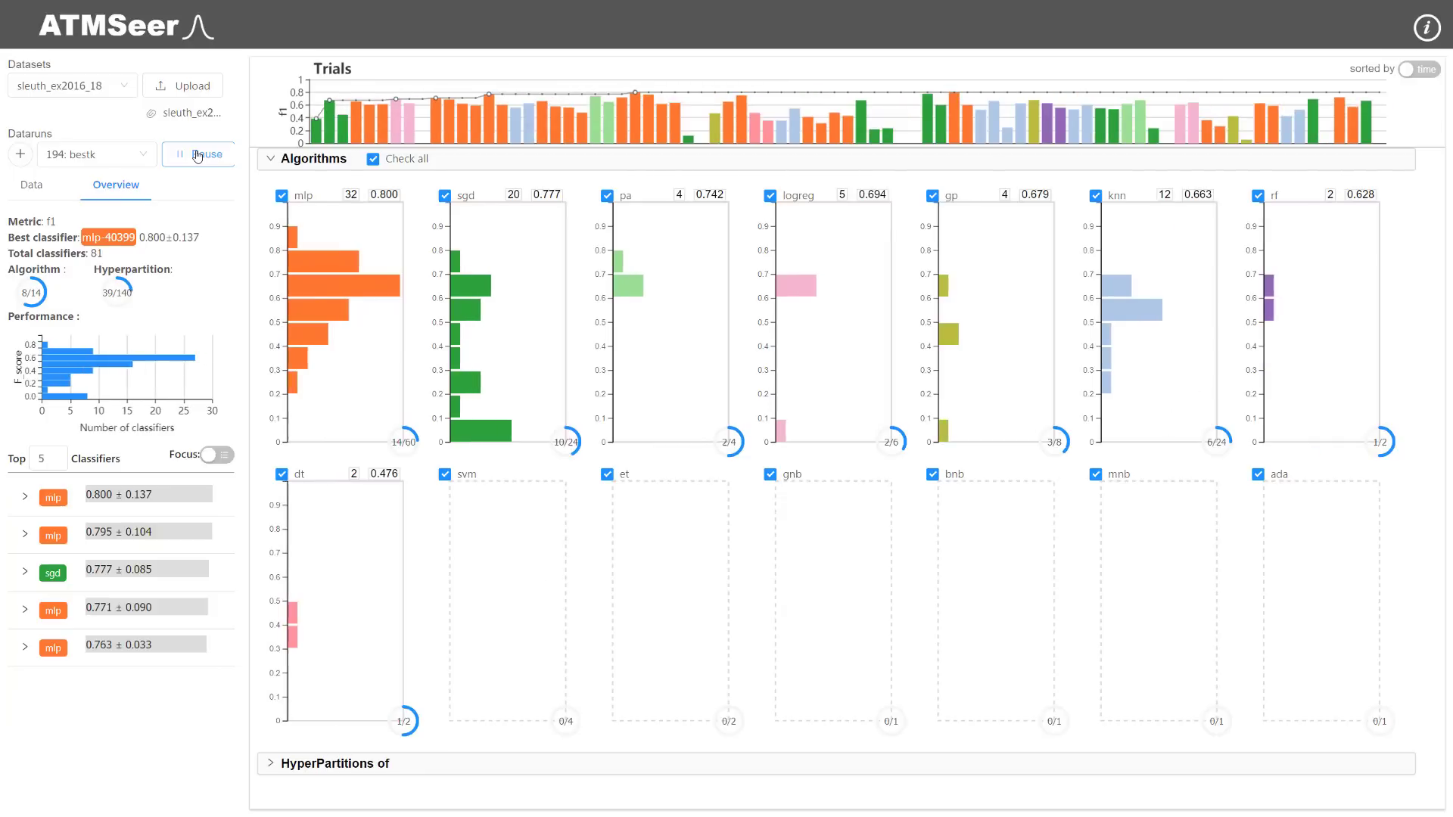
Show the top 10 classifiers, inspect knn's hyperpartitions and hyperparameters, and pause the datarun.
left_click(61, 455)
left_click(60, 454)
left_click(60, 454)
left_click(60, 454)
left_click(61, 455)
left_click(217, 455)
left_click(367, 262)
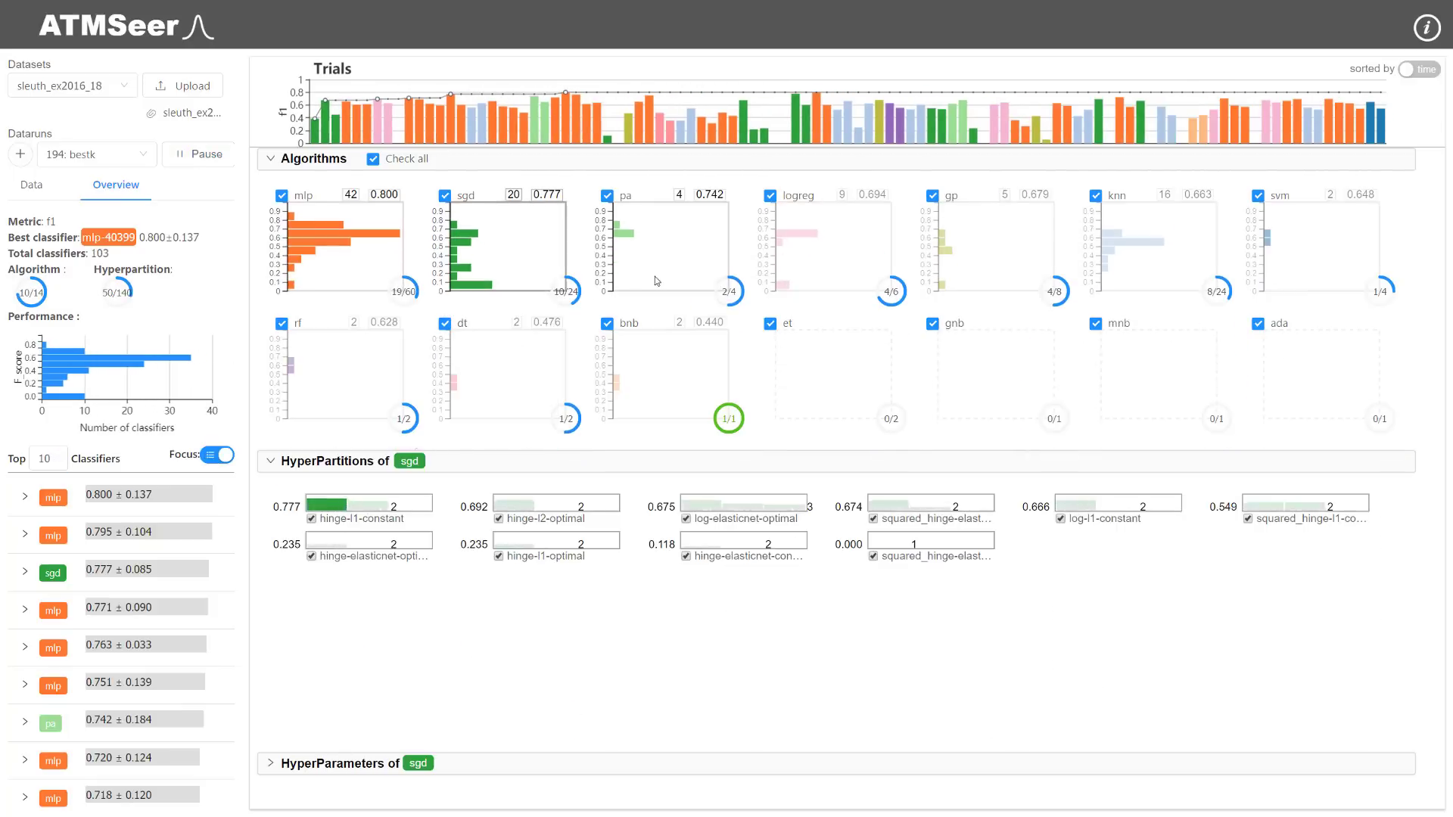
left_click(1158, 250)
left_click(341, 762)
left_click(217, 454)
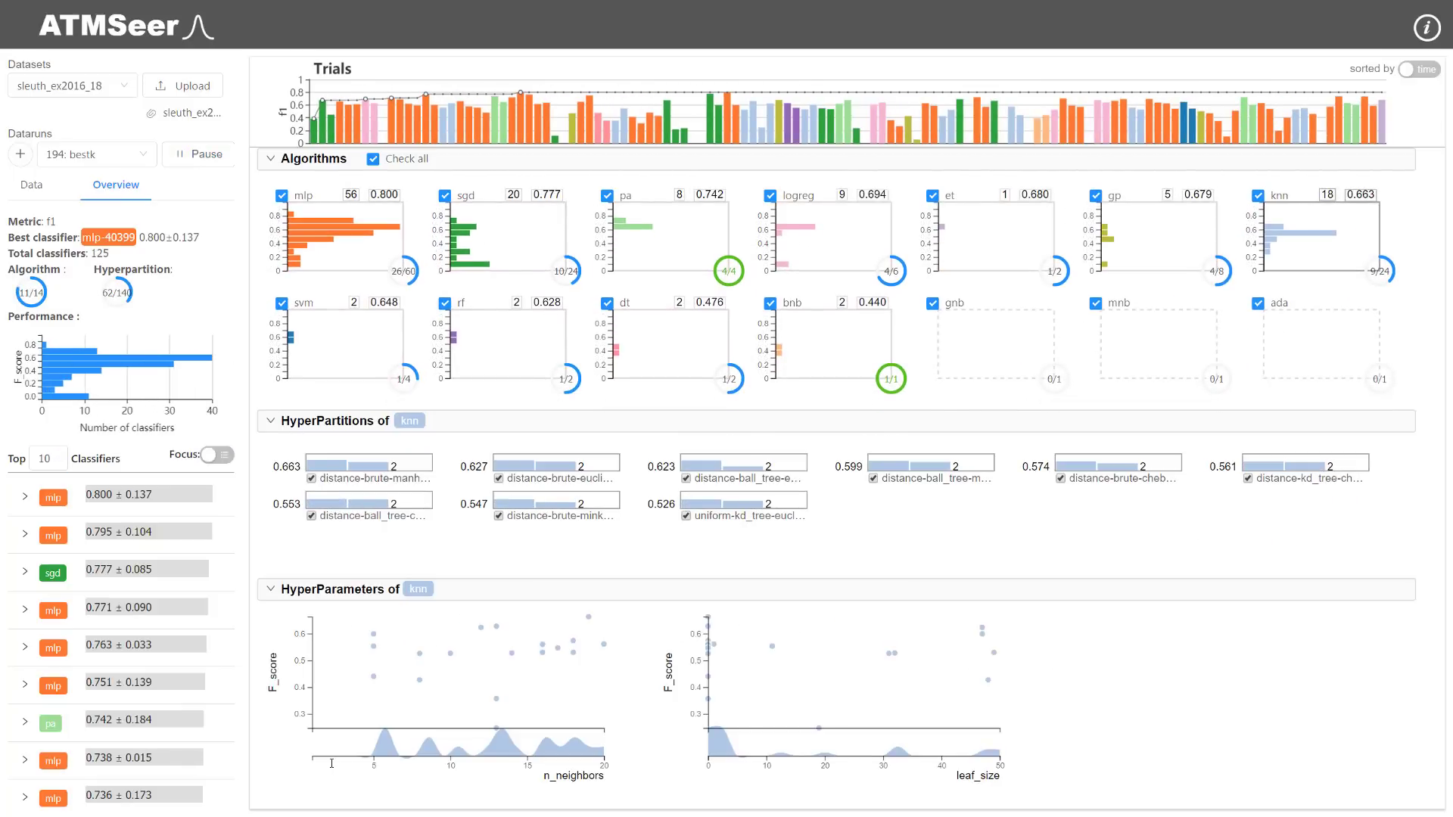
Limit the search to knn, svm, rf, dt, bnb, gnb, mnb and ada.
left_click(373, 159)
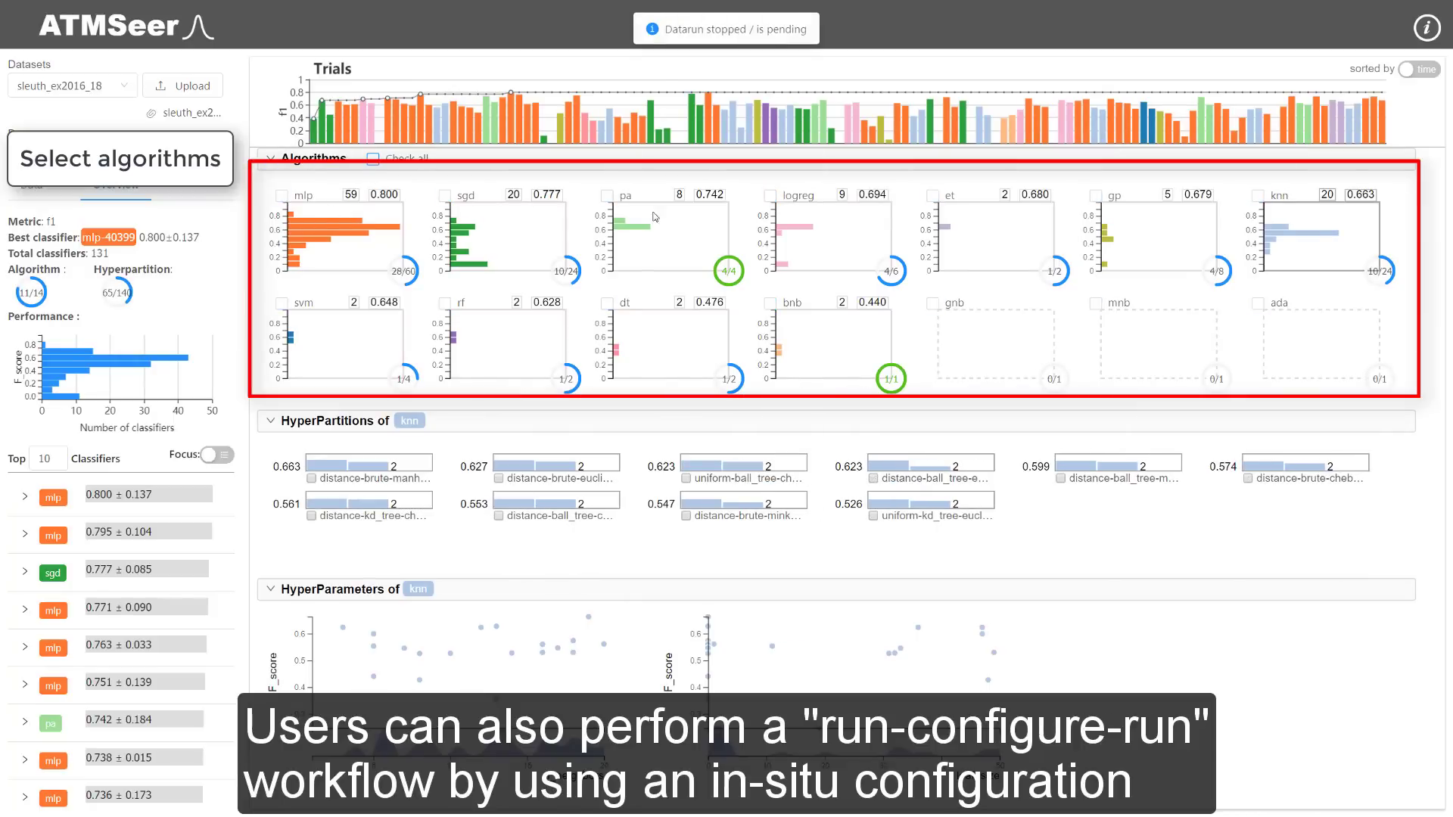
left_click(1259, 197)
left_click(282, 303)
left_click(444, 303)
left_click(607, 303)
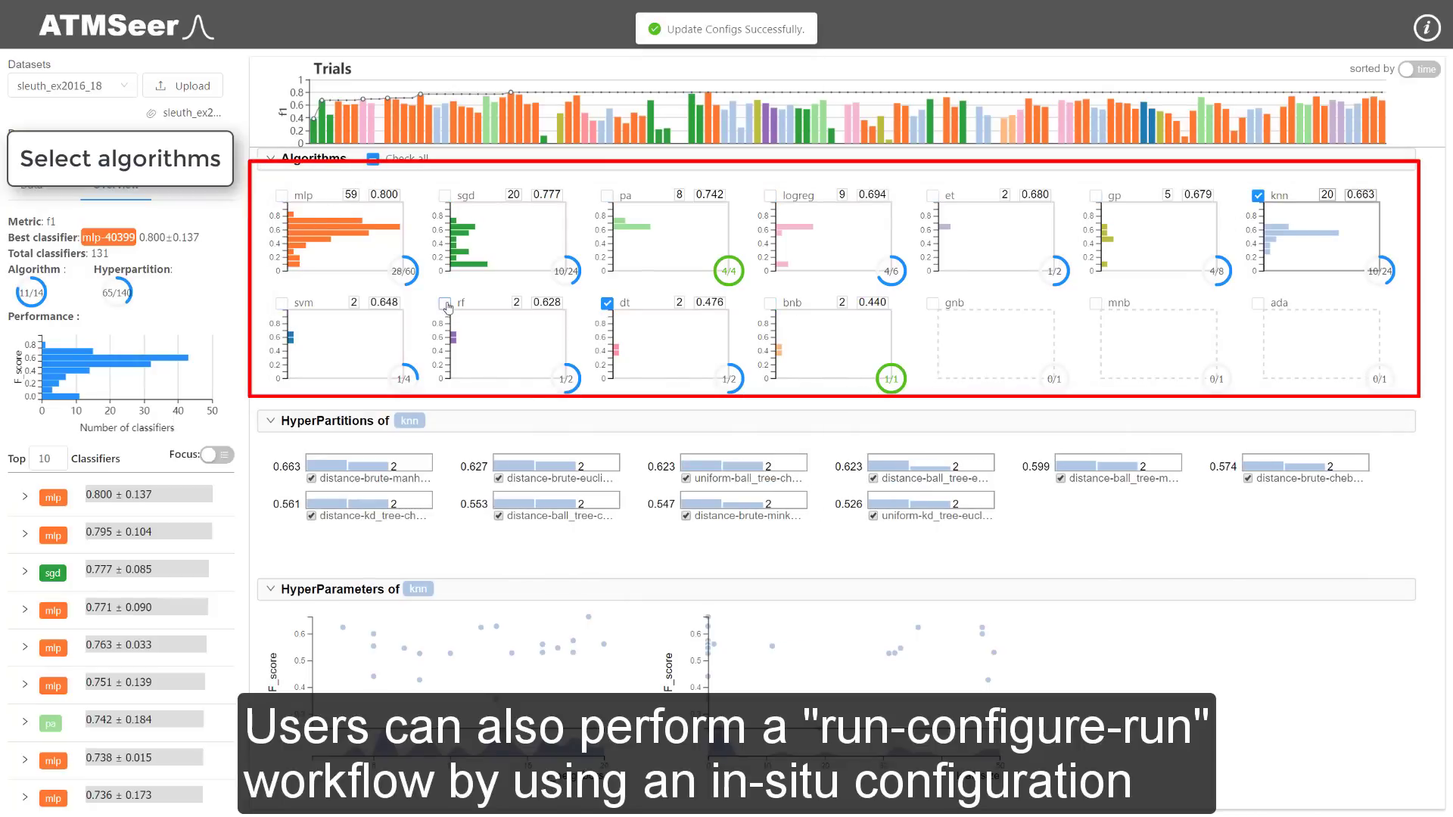
left_click(771, 303)
left_click(933, 303)
left_click(1095, 302)
left_click(1258, 302)
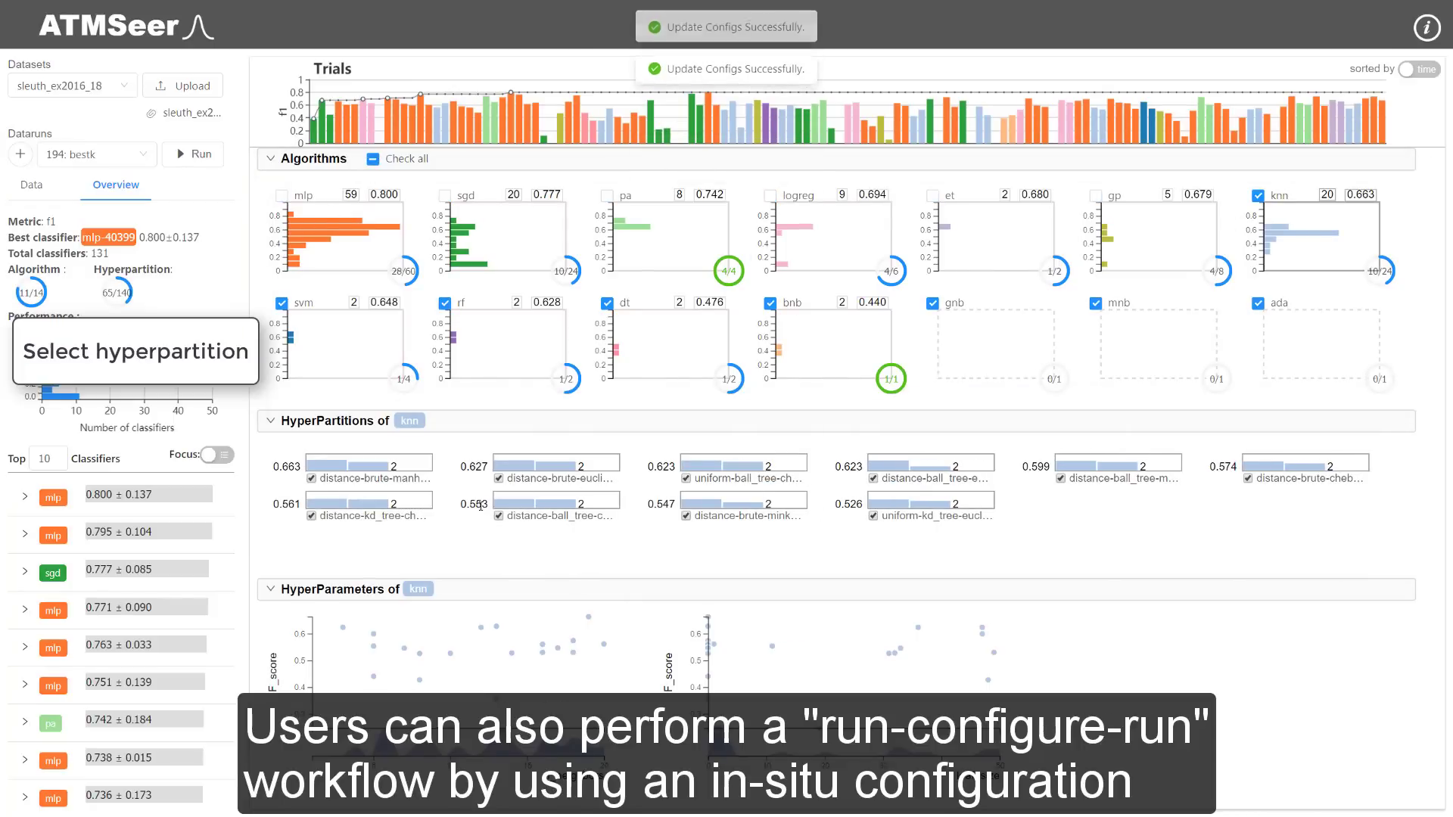
Keep three knn hyperpartitions, narrow n_neighbors to 15–20, and resume the datarun.
left_click(312, 516)
left_click(498, 516)
left_click(685, 516)
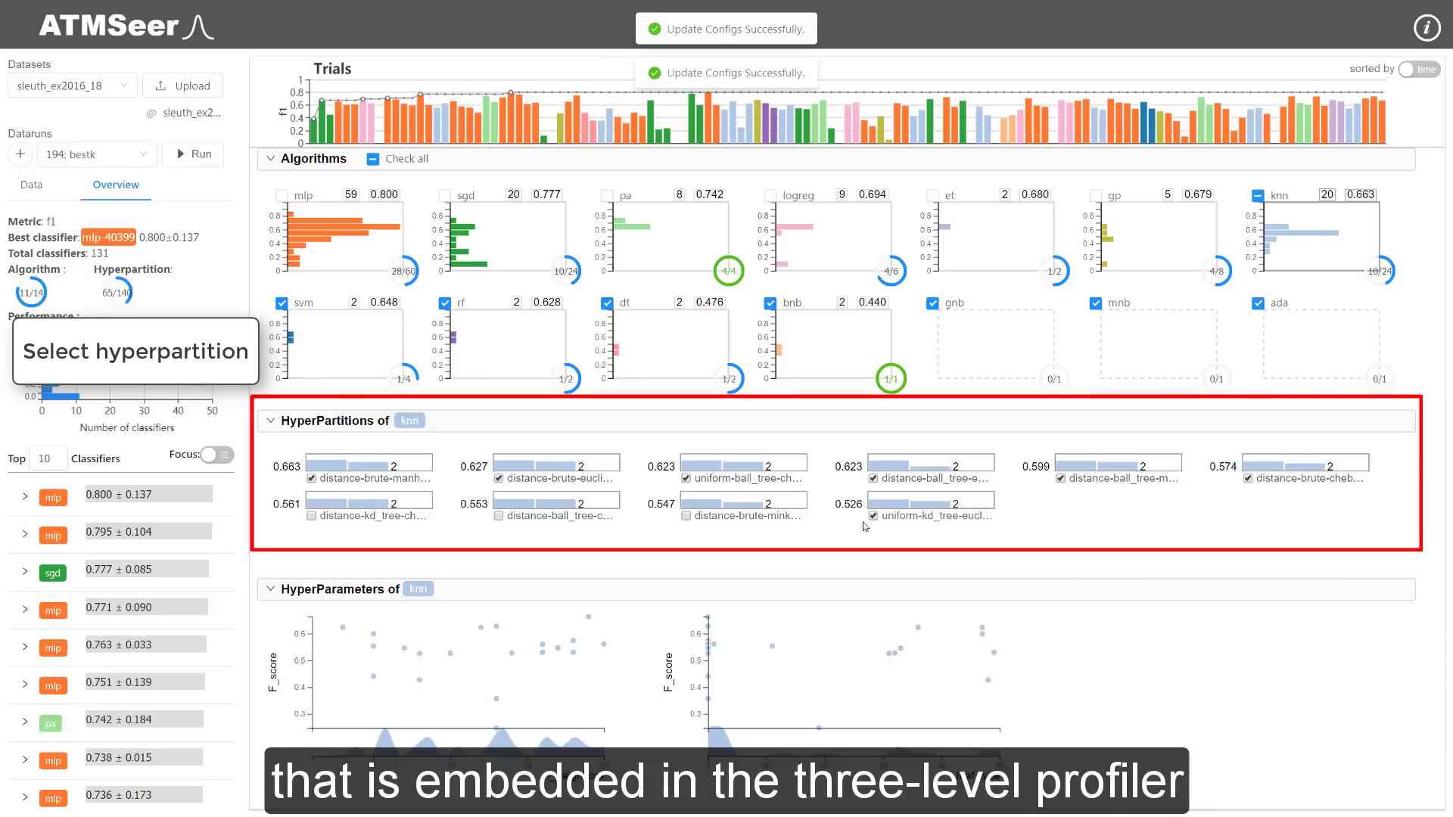
left_click(874, 516)
left_click(1060, 478)
left_click(1248, 478)
left_click(874, 478)
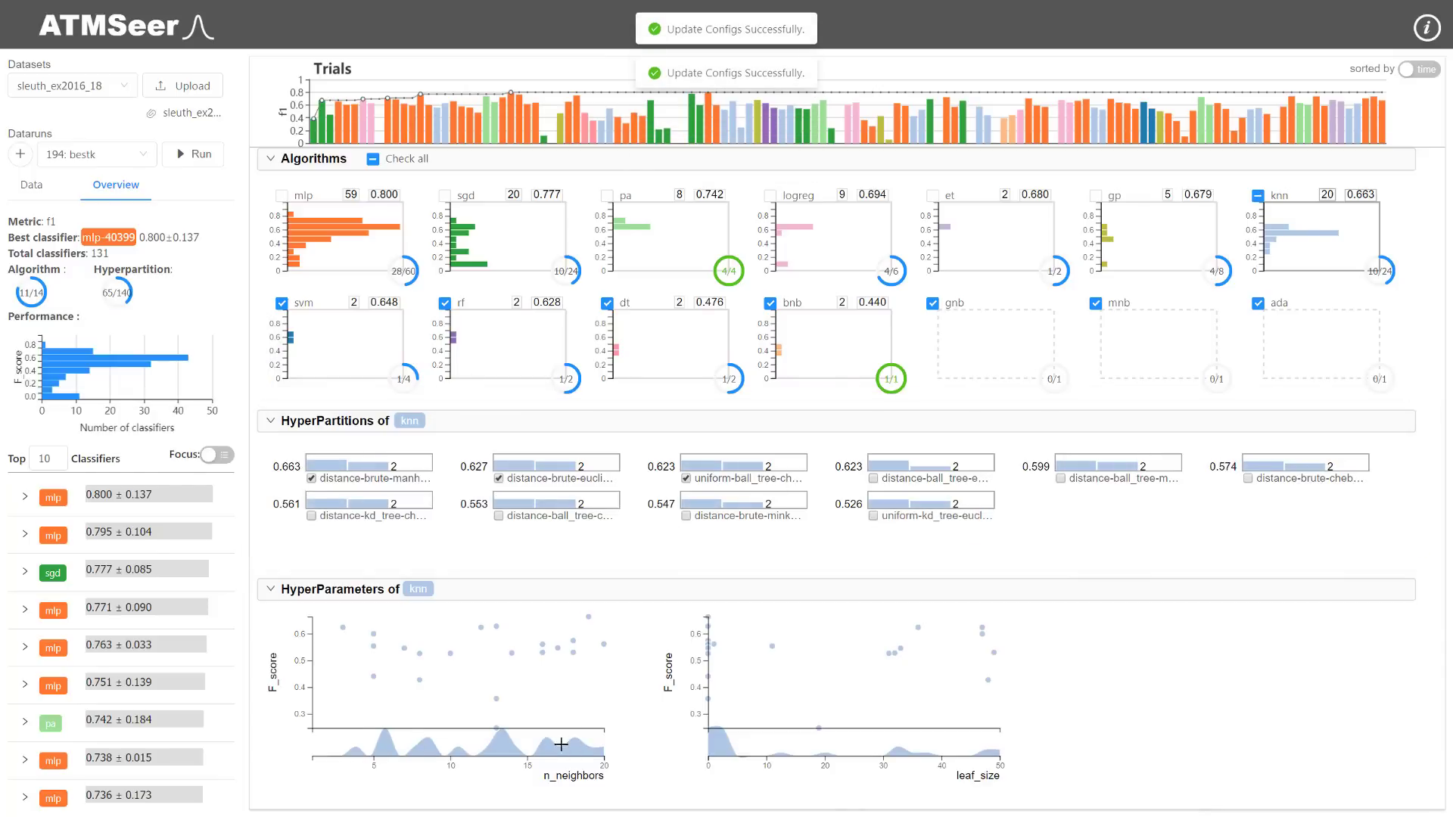
left_click_drag(528, 745, 614, 751)
left_click(198, 154)
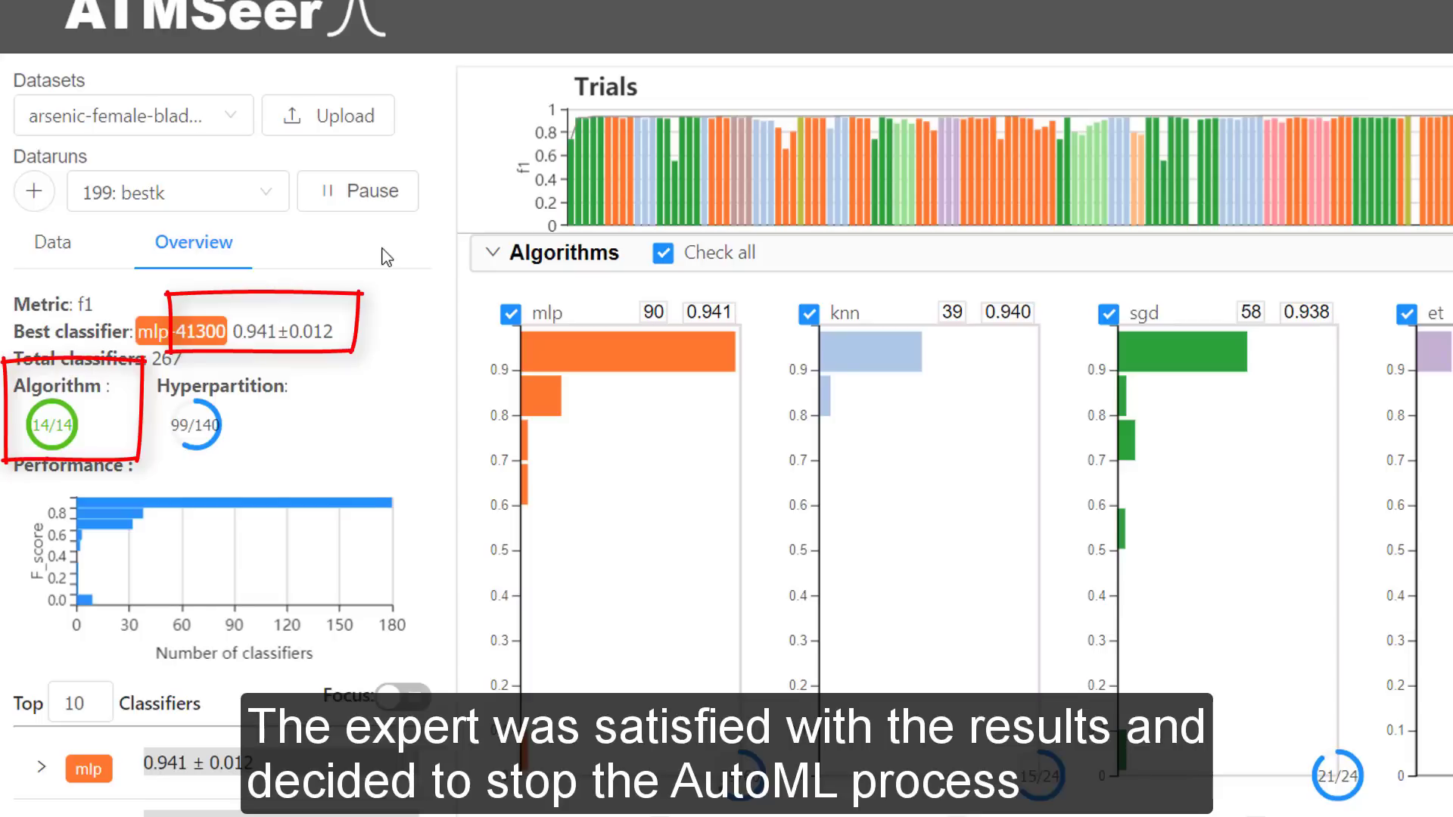
Pause datarun 199 on the arsenic bladder dataset at 275 classifiers.
left_click(367, 195)
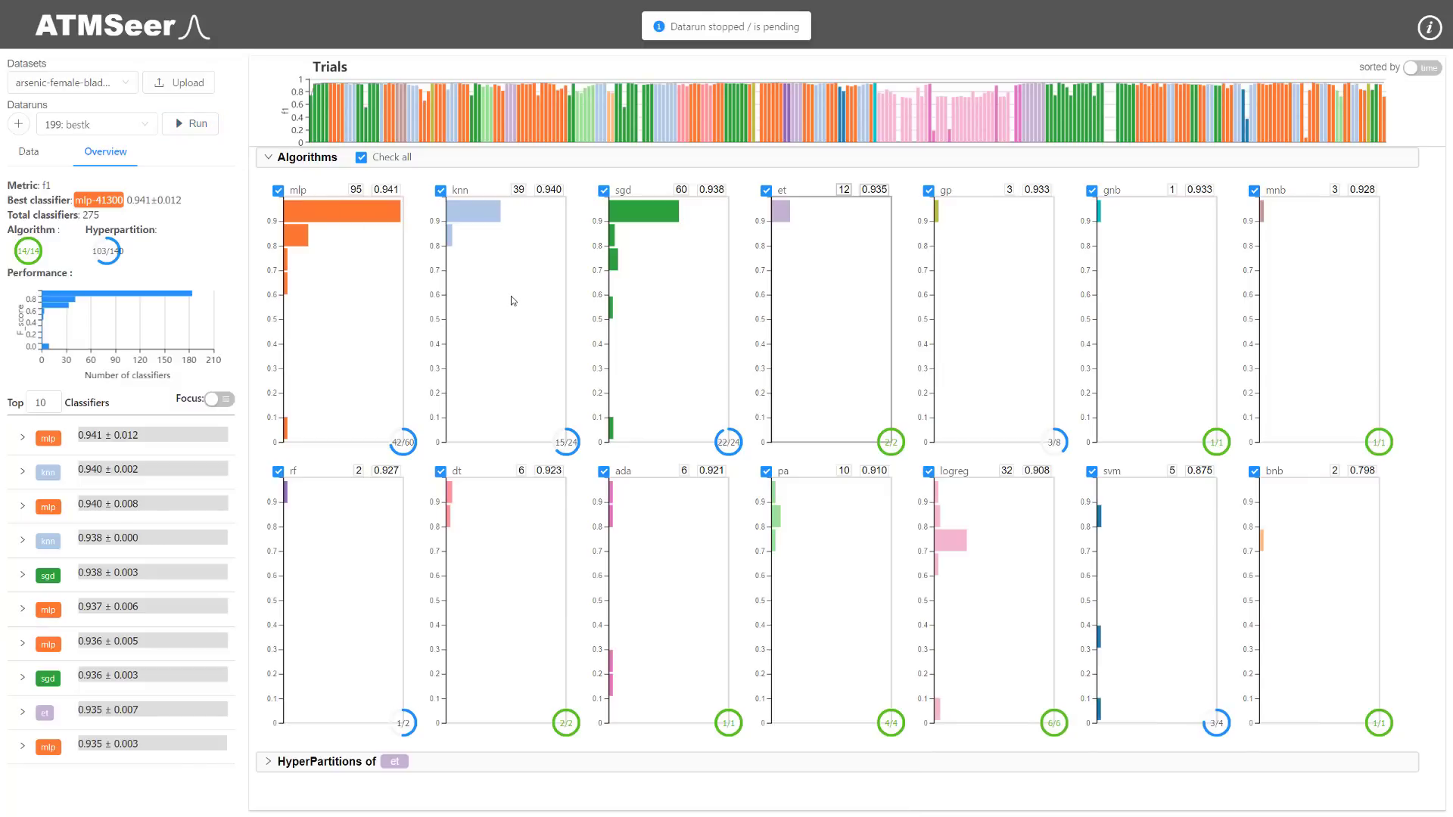
Show knn's hyperpartitions and expand its n_neighbors and leaf_size plots.
left_click(512, 299)
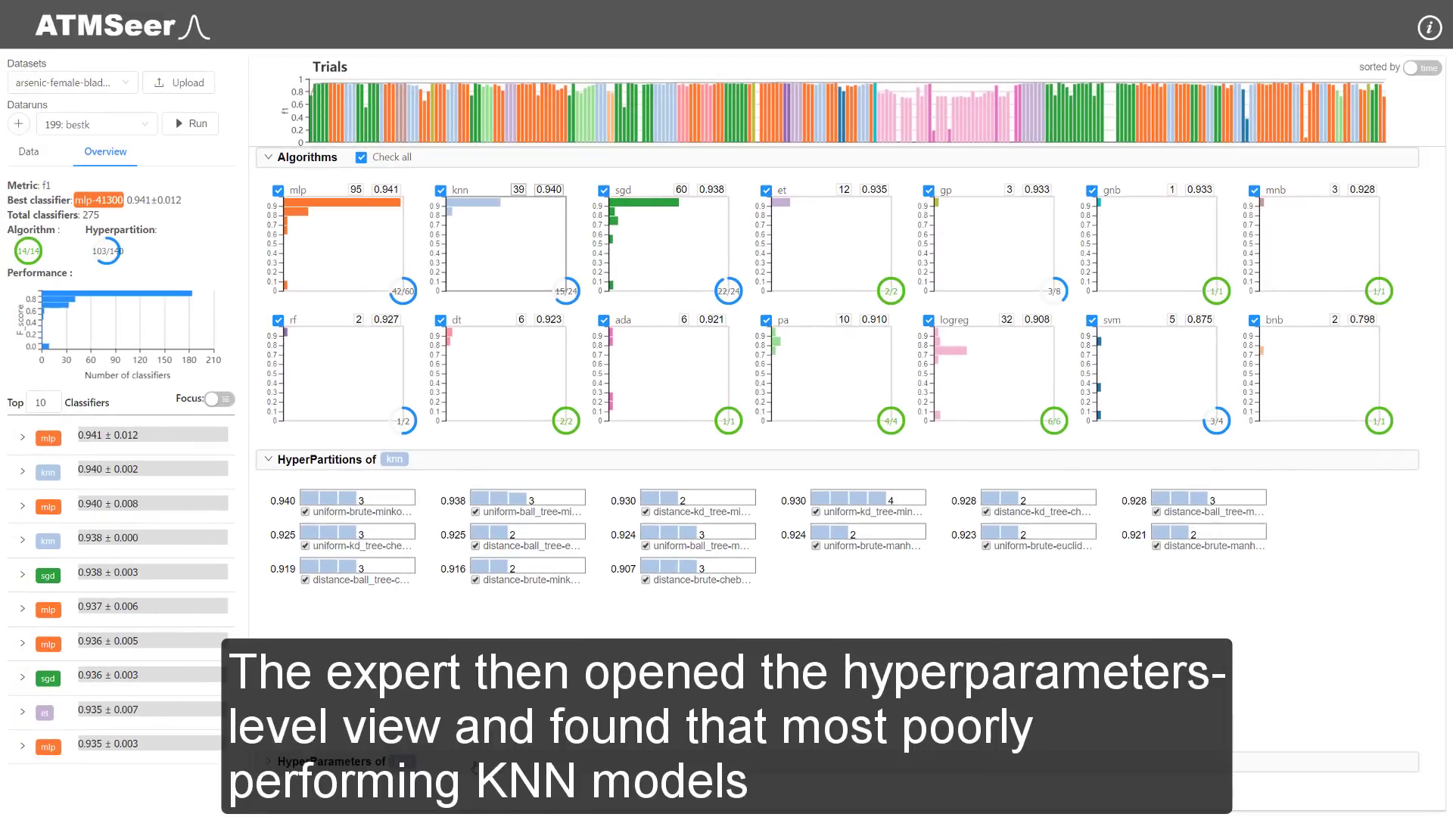
left_click(475, 762)
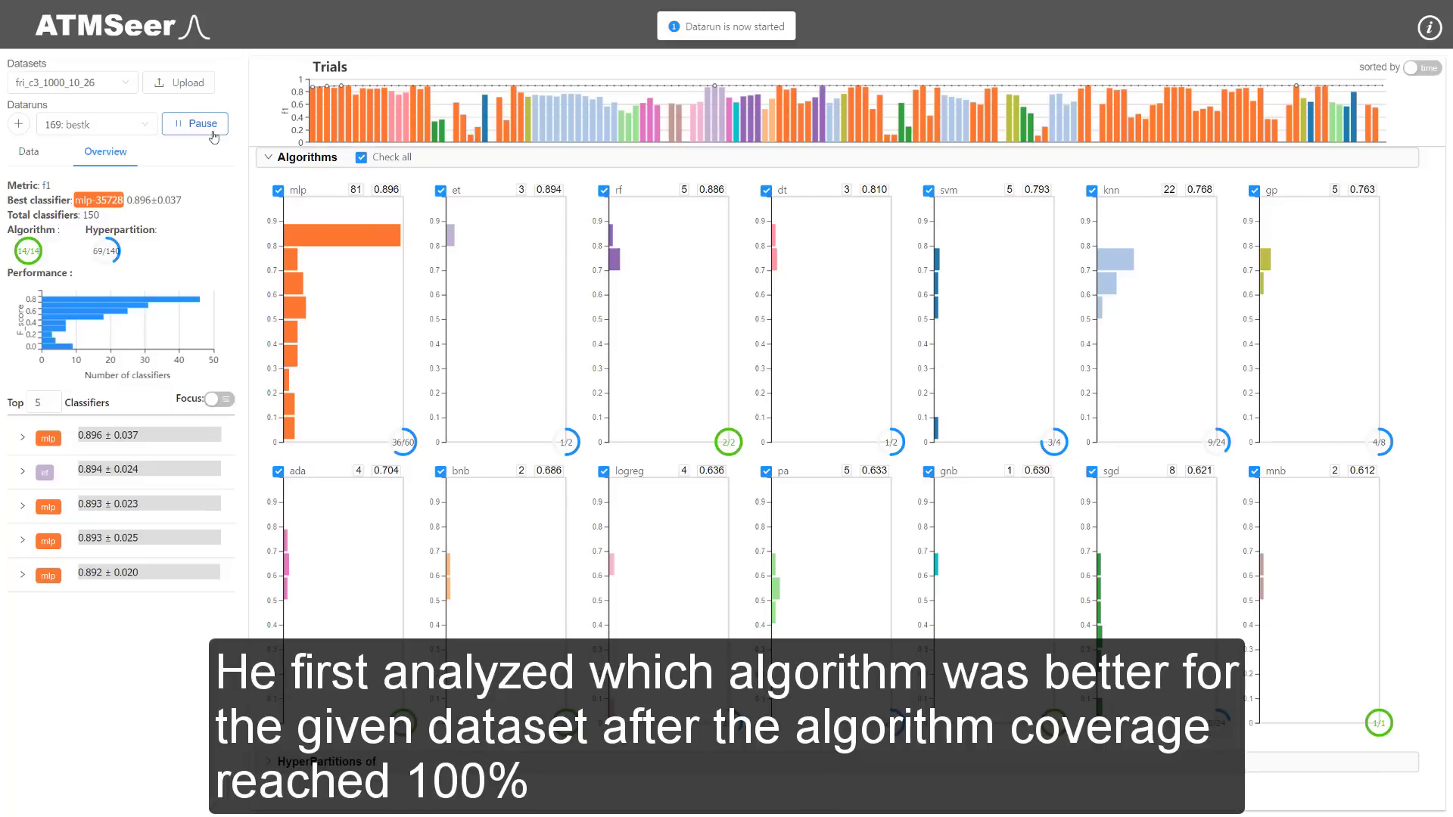
Restrict the datarun to Extra Trees only, run more trials, then view ET's gini and entropy hyperpartitions.
left_click(213, 133)
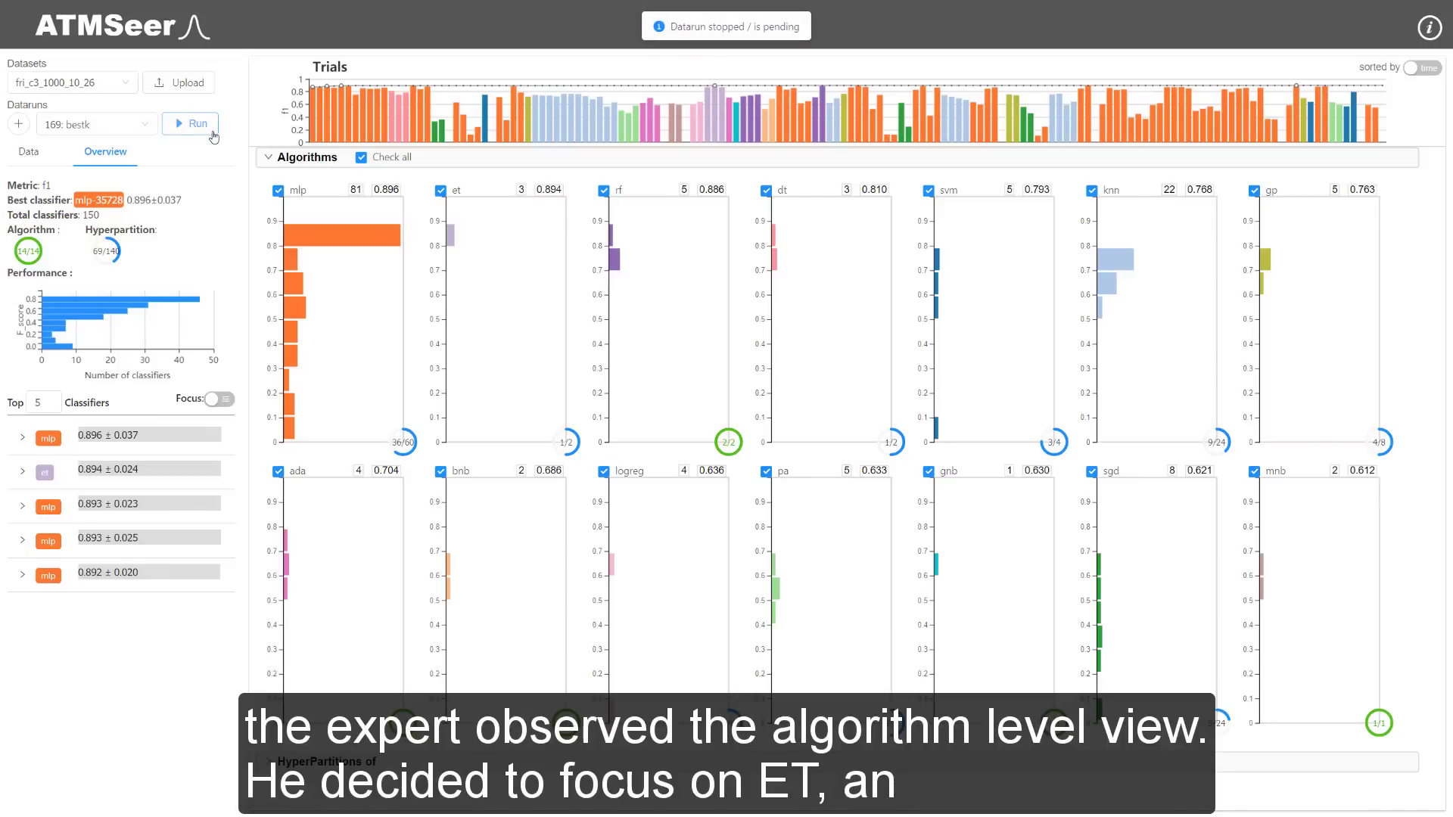
left_click(361, 157)
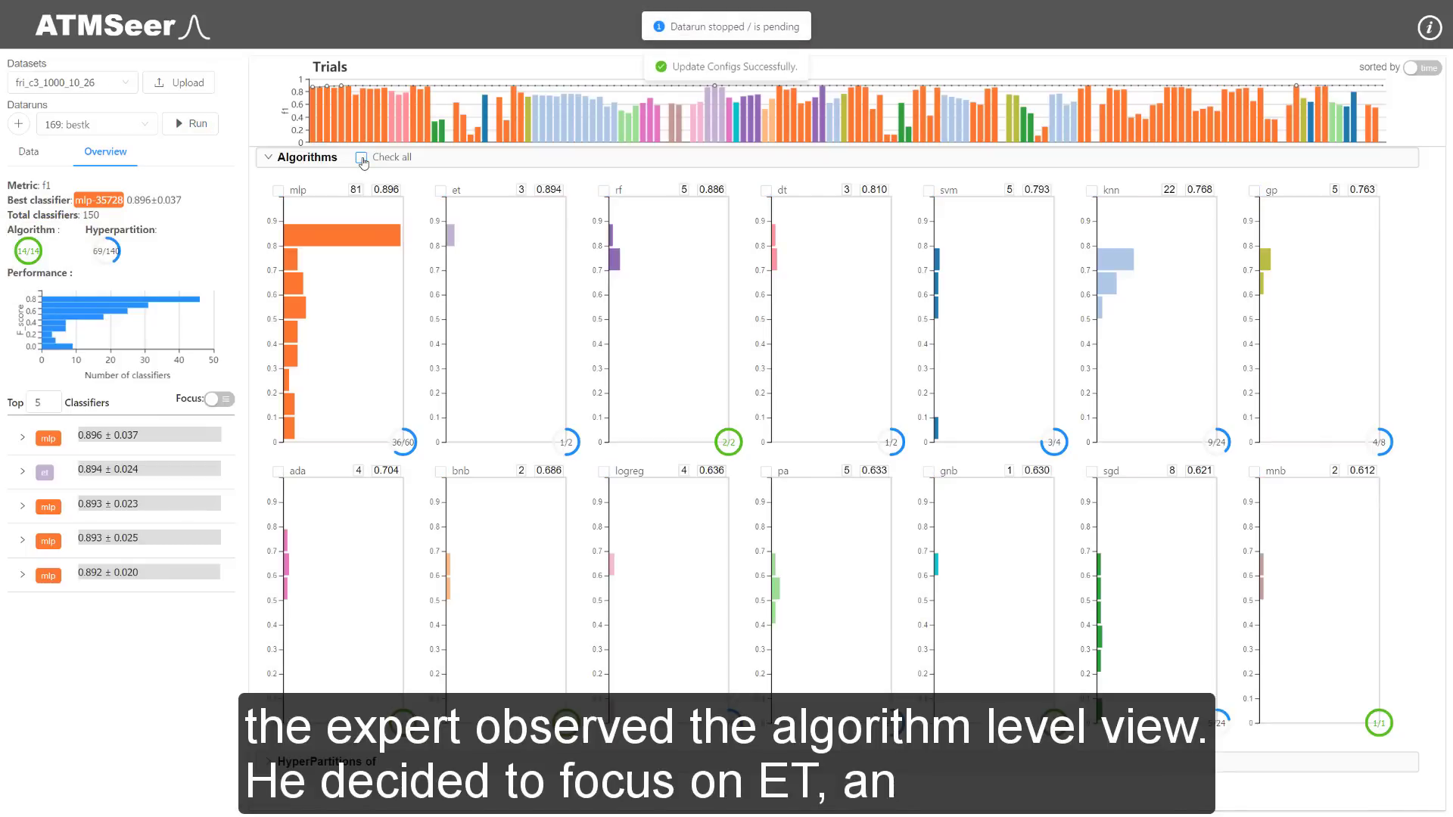
left_click(440, 191)
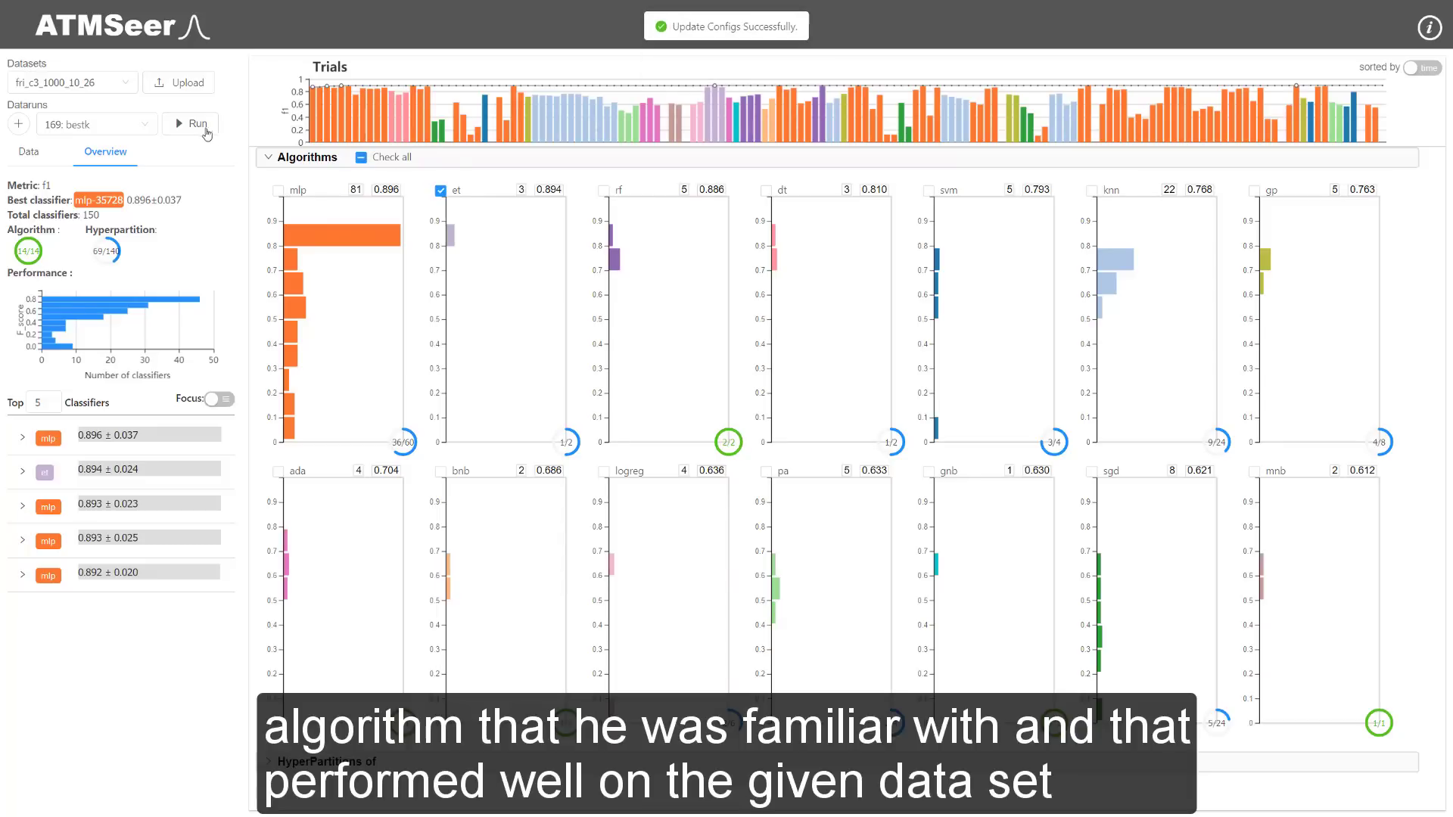
left_click(198, 124)
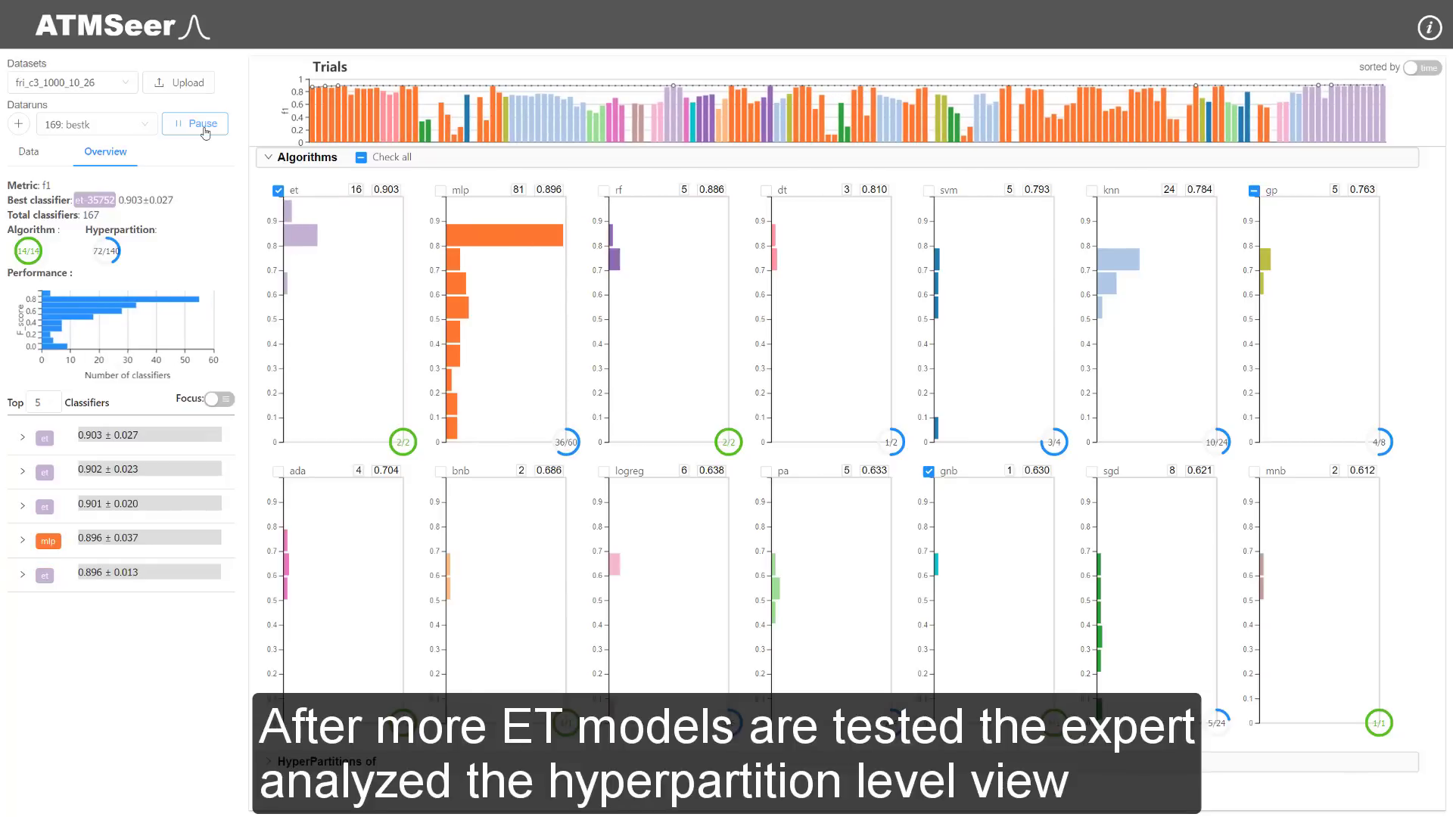
left_click(202, 124)
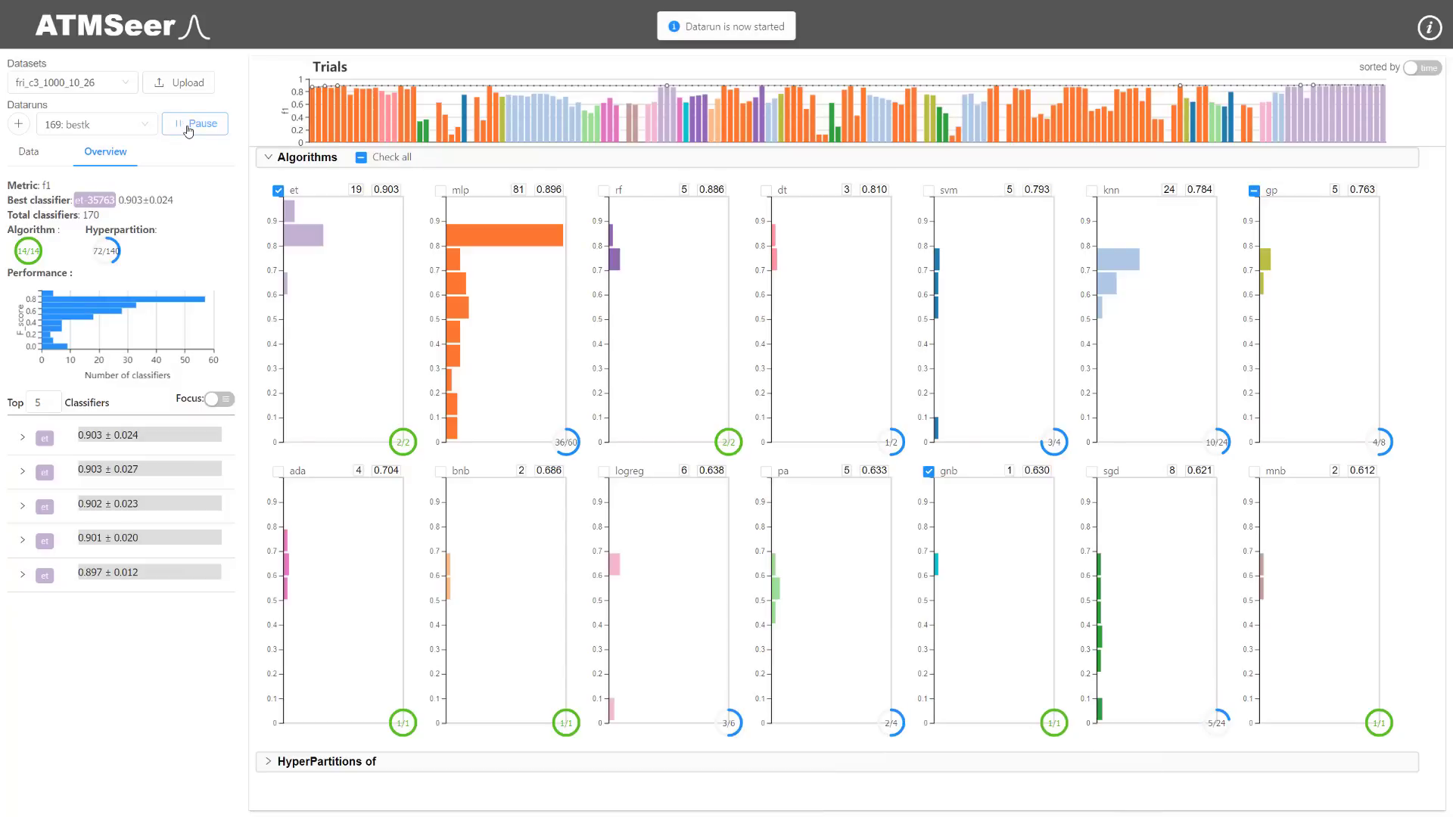
left_click(334, 302)
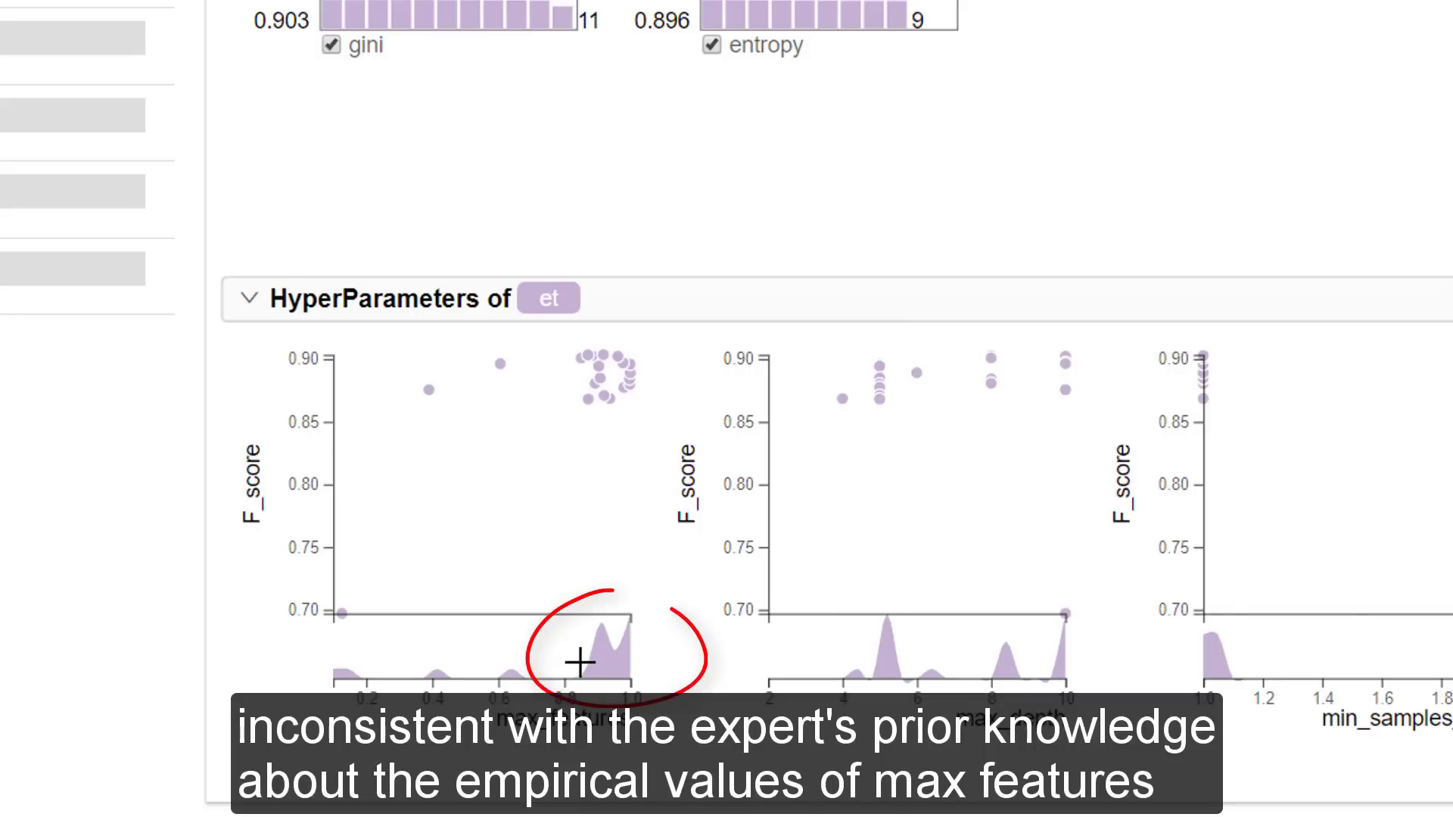
Narrow ET's max_features range to about 0.9–1.0 and resume the datarun.
left_click_drag(589, 656, 621, 665)
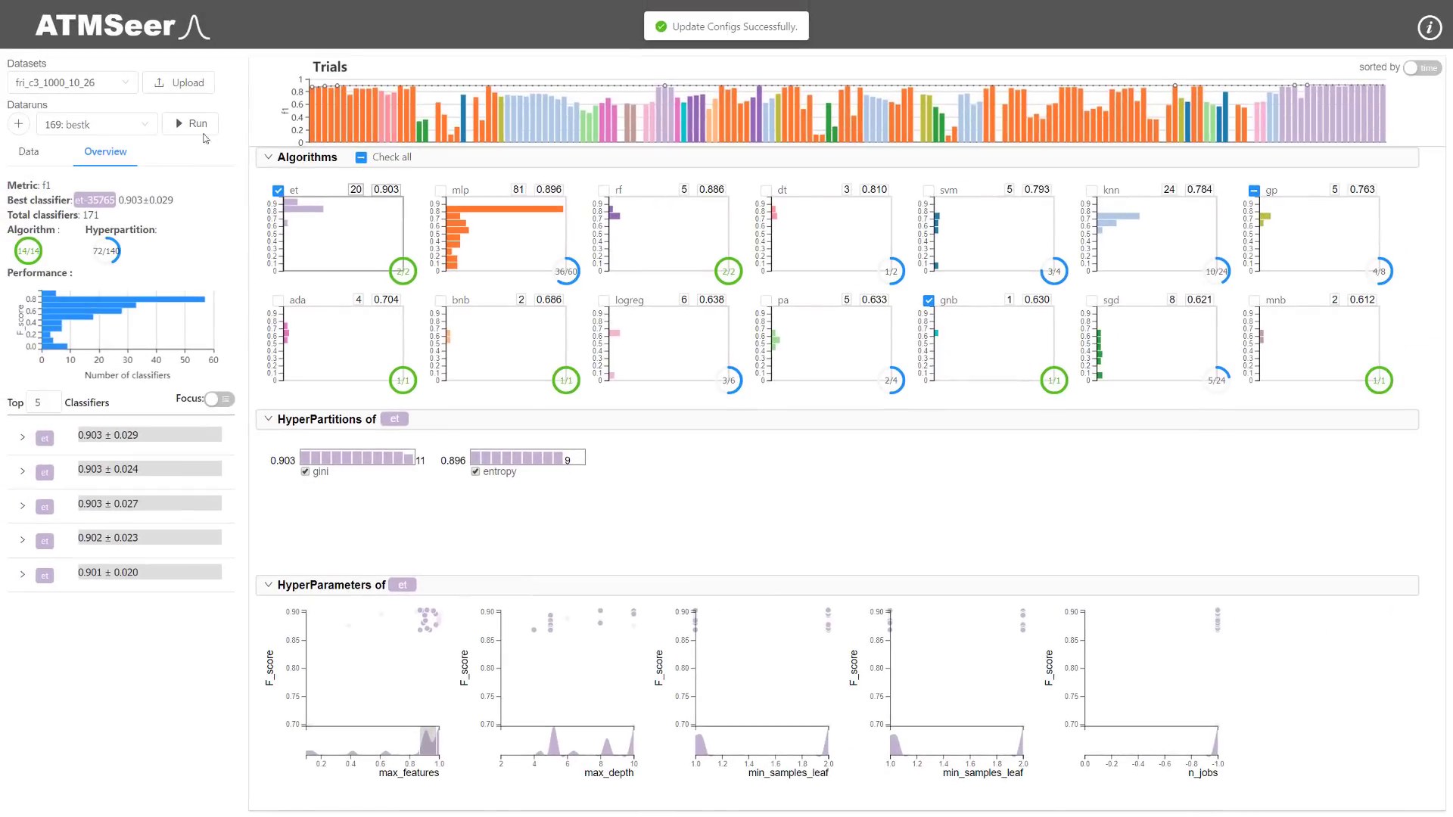
left_click(196, 123)
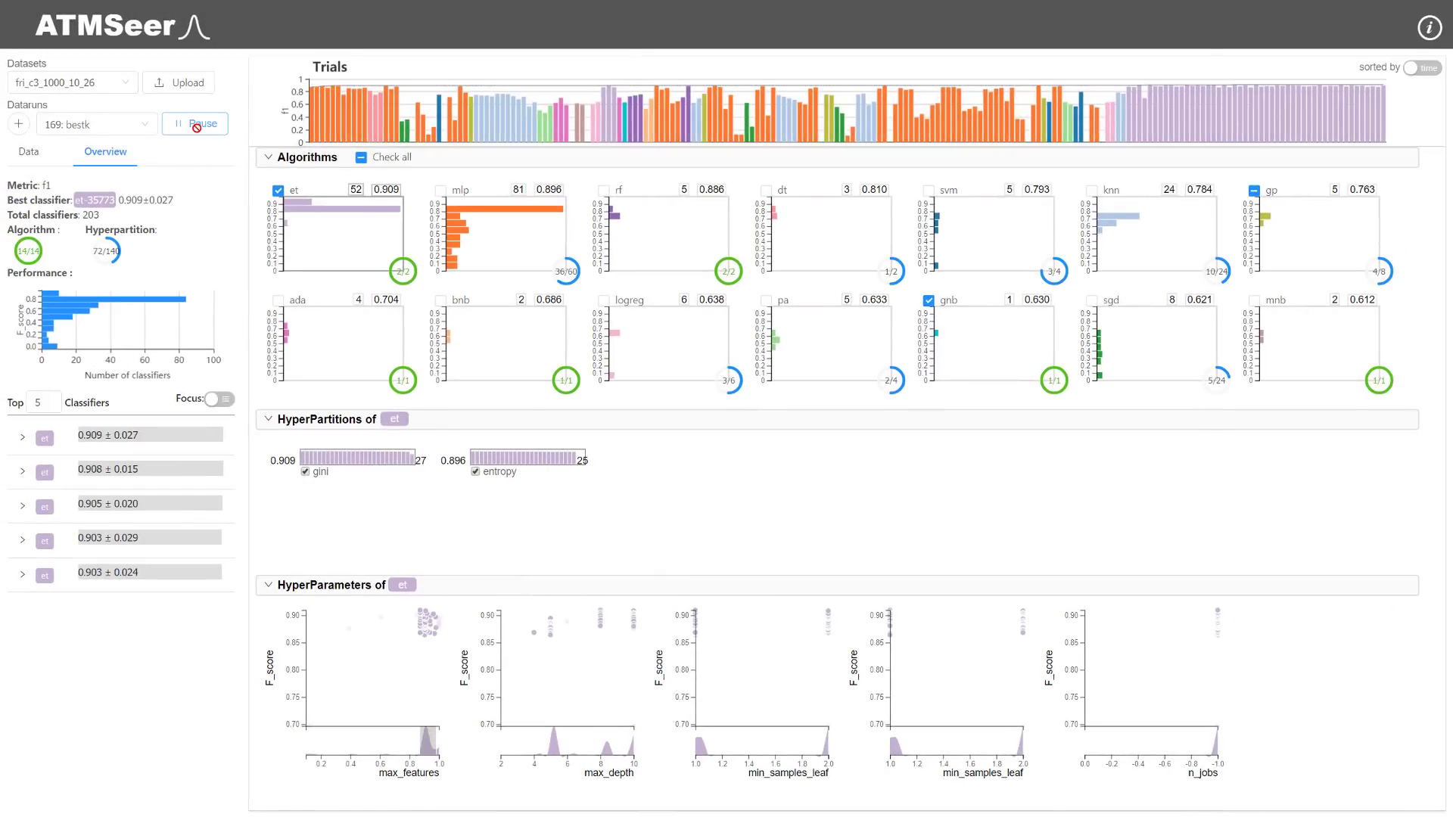